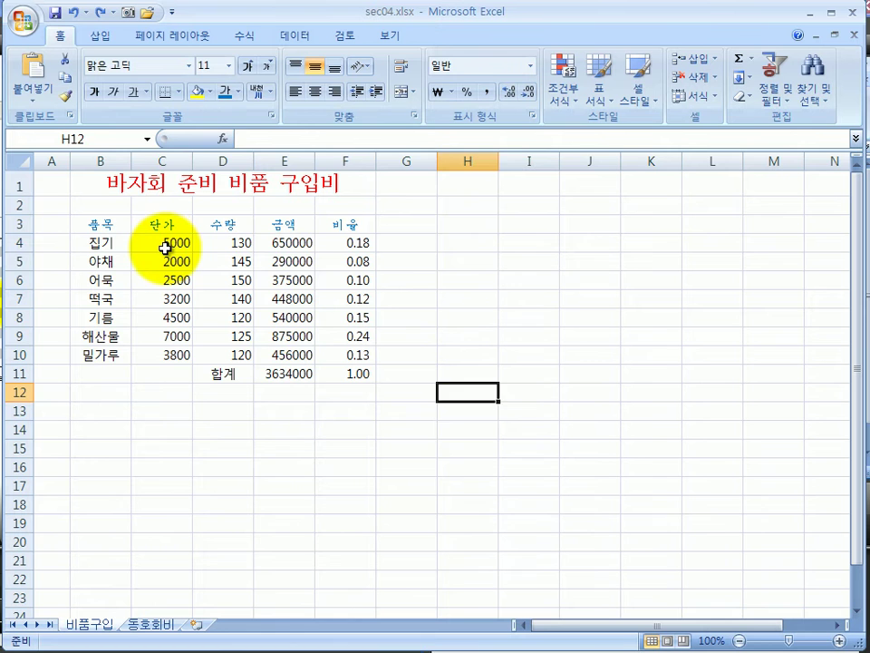
Apply the comma style to C4:E10 and the Korean won accounting format to the total in E11.
{"action": "left_click_drag", "start_coordinate": [165, 246], "coordinate": [285, 355]}
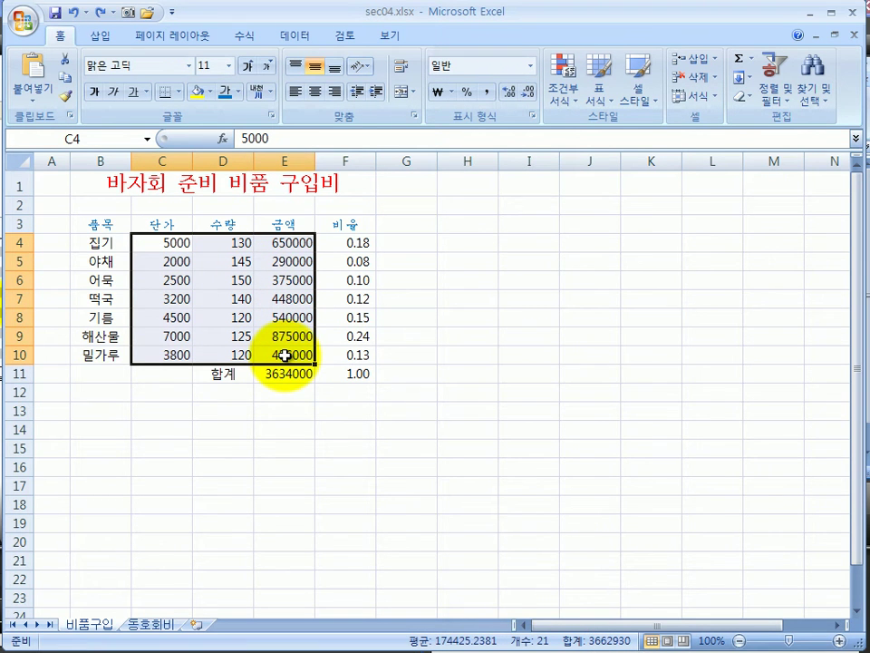
{"action": "left_click", "coordinate": [487, 94]}
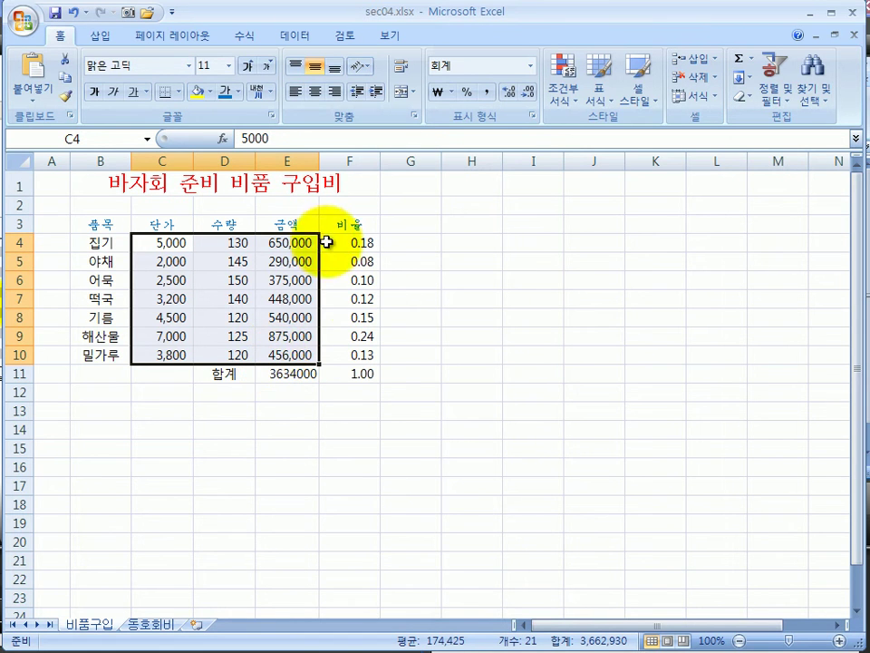
{"action": "left_click", "coordinate": [277, 375]}
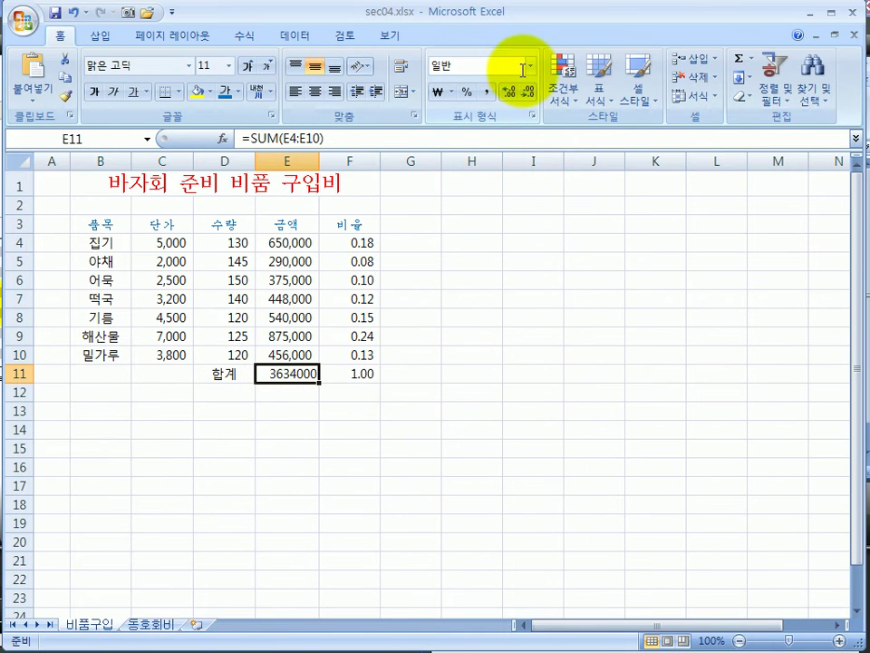
{"action": "left_click", "coordinate": [436, 94]}
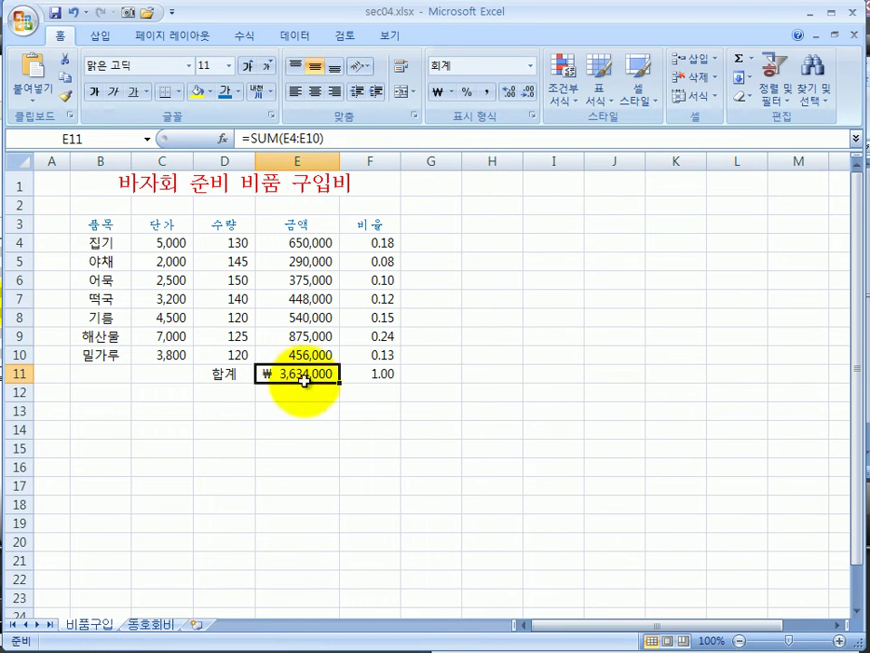
{"action": "left_click", "coordinate": [451, 93]}
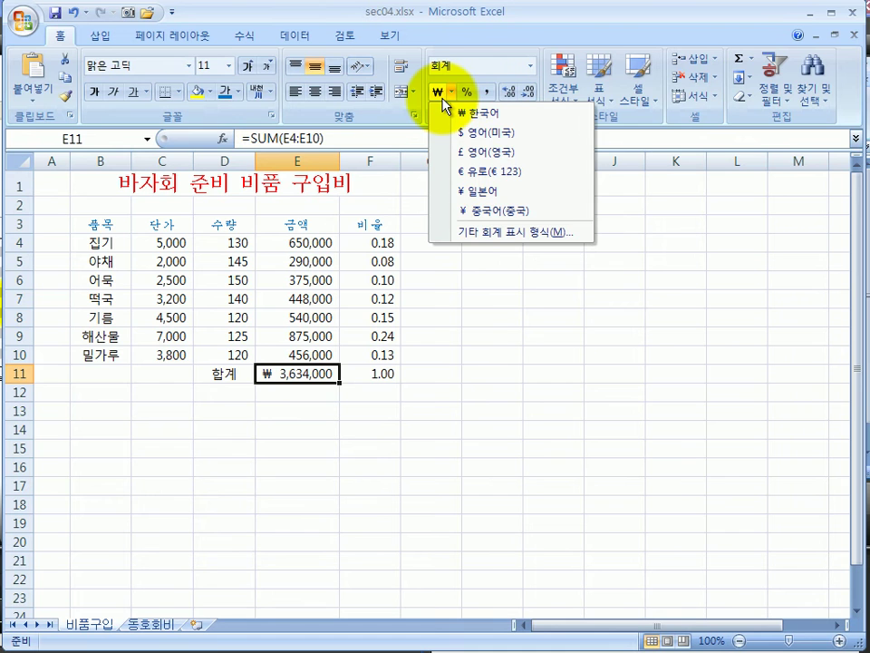
{"action": "left_click", "coordinate": [492, 280]}
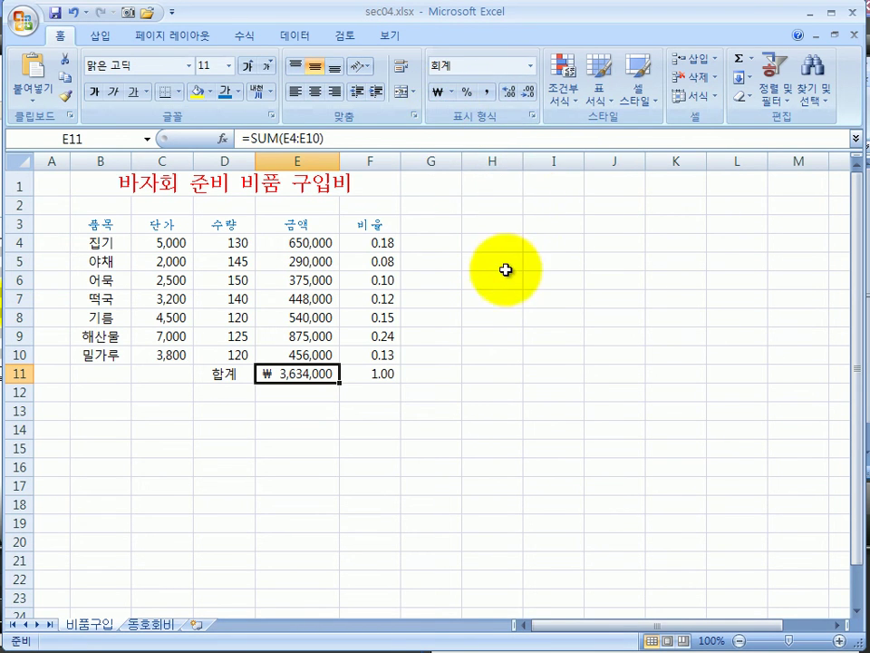
Format the ratios in F4:F11 as percentages, adding one decimal place and removing it again.
{"action": "left_click", "coordinate": [376, 243]}
{"action": "left_click_drag", "start_coordinate": [375, 243], "coordinate": [362, 373]}
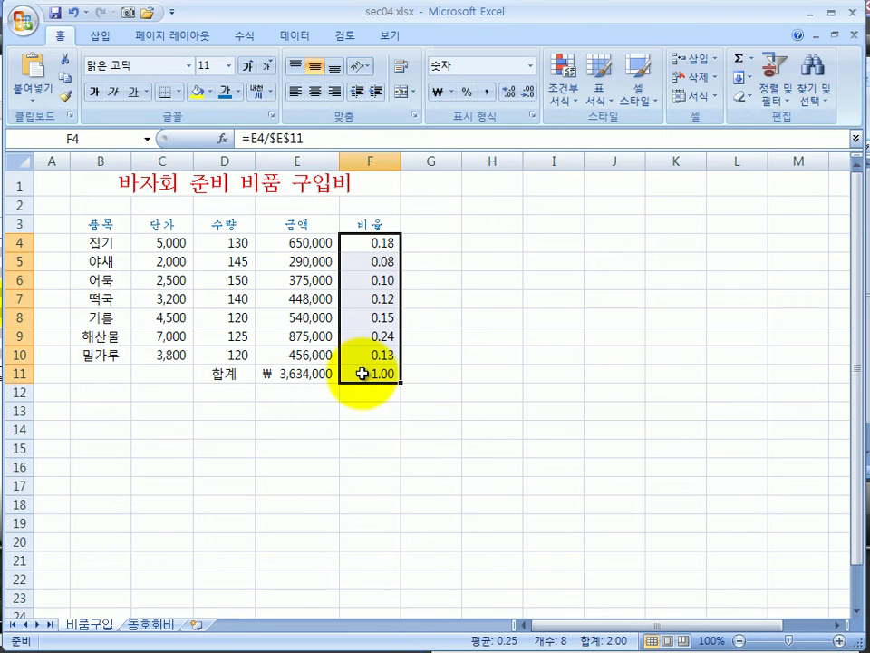
{"action": "left_click_drag", "start_coordinate": [391, 238], "coordinate": [389, 367]}
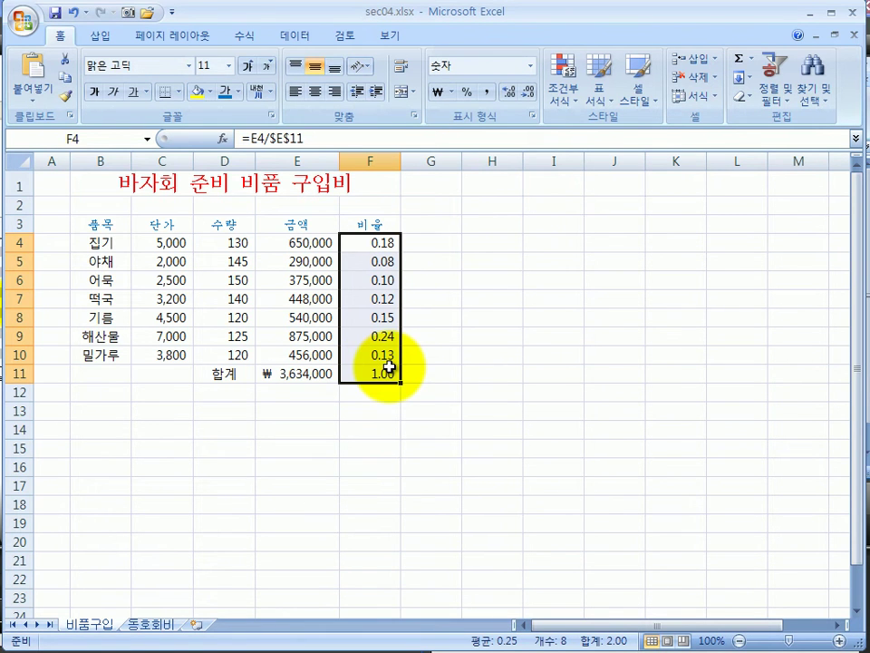
{"action": "left_click", "coordinate": [466, 95]}
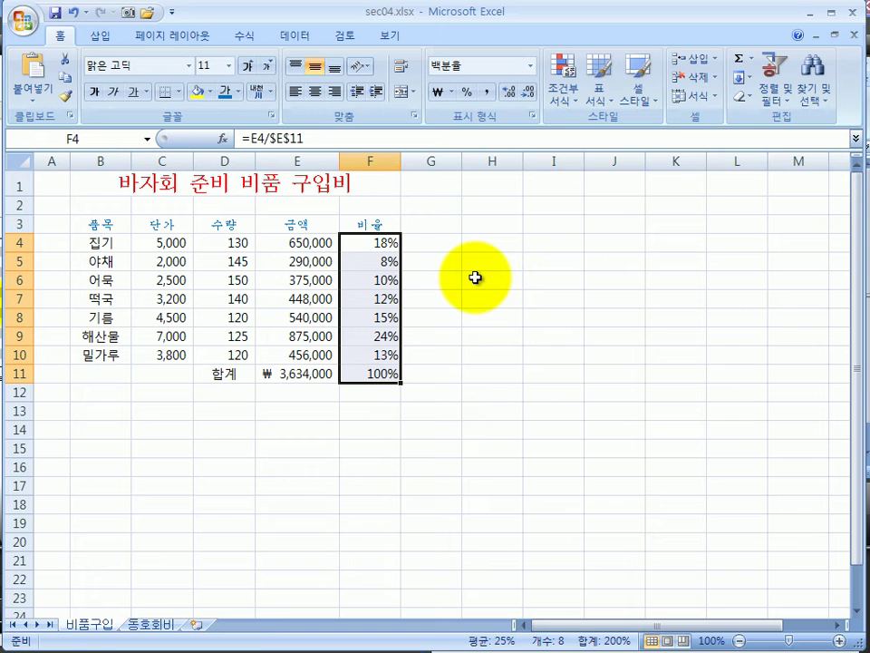
{"action": "left_click", "coordinate": [511, 96]}
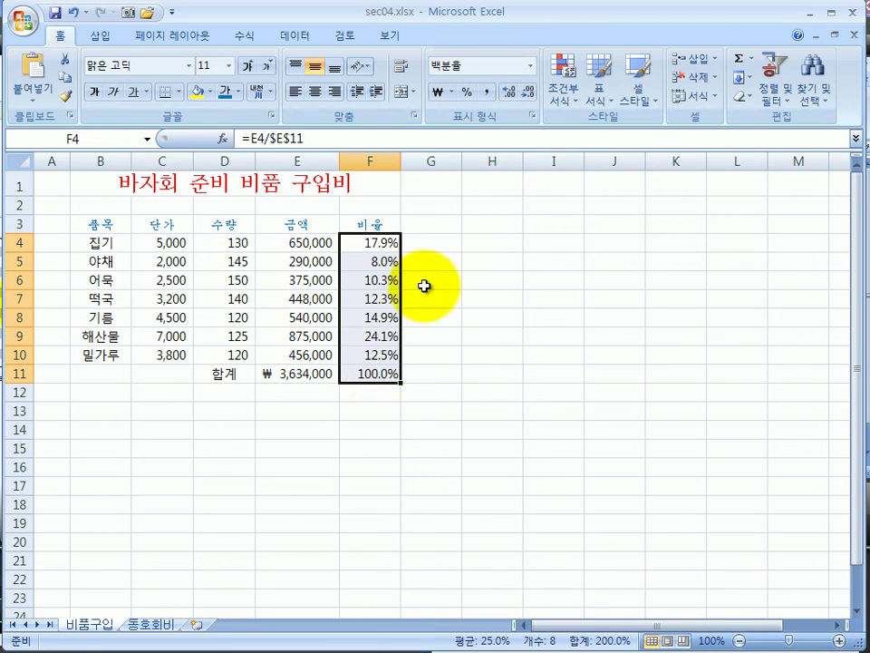
{"action": "left_click", "coordinate": [527, 94]}
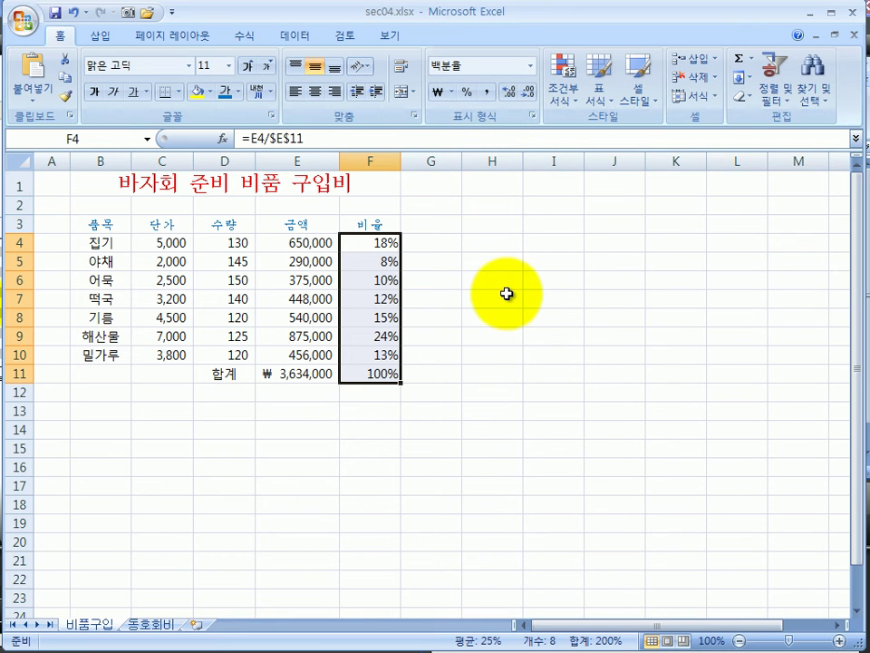
Fill the merged title cell B1:F1 with a light blue theme colour.
{"action": "left_click", "coordinate": [124, 184]}
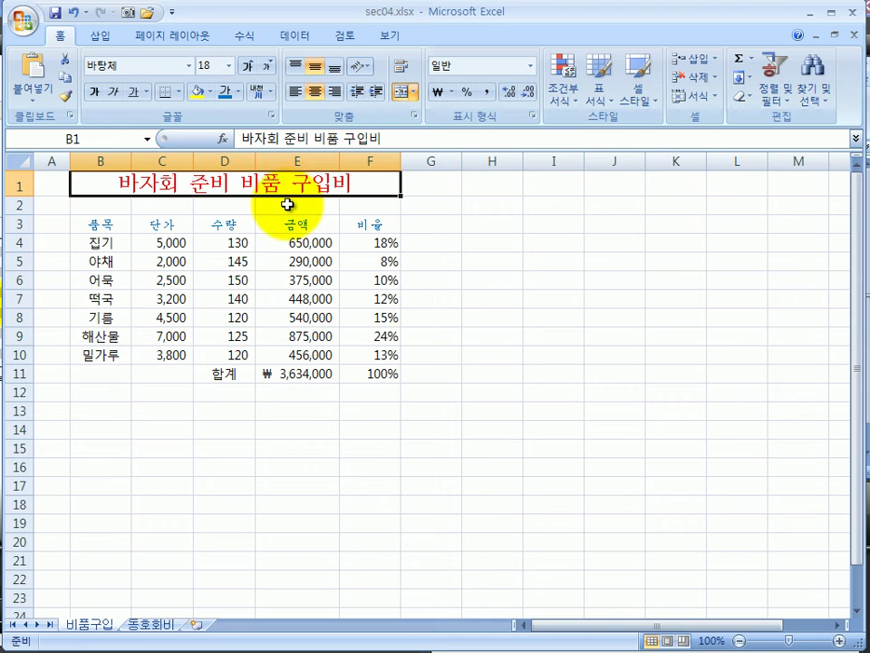
{"action": "left_click", "coordinate": [211, 92]}
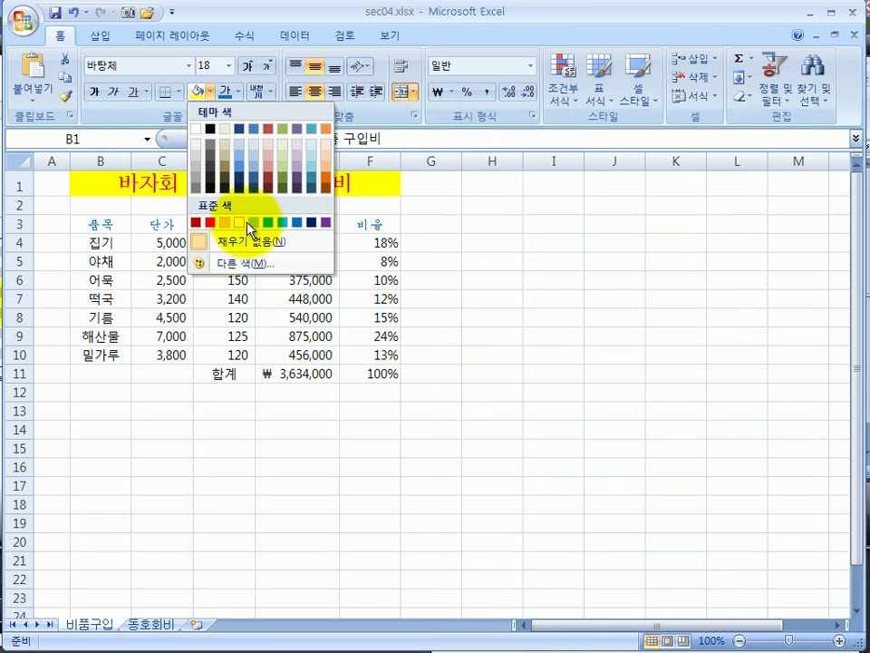
{"action": "left_click", "coordinate": [252, 167]}
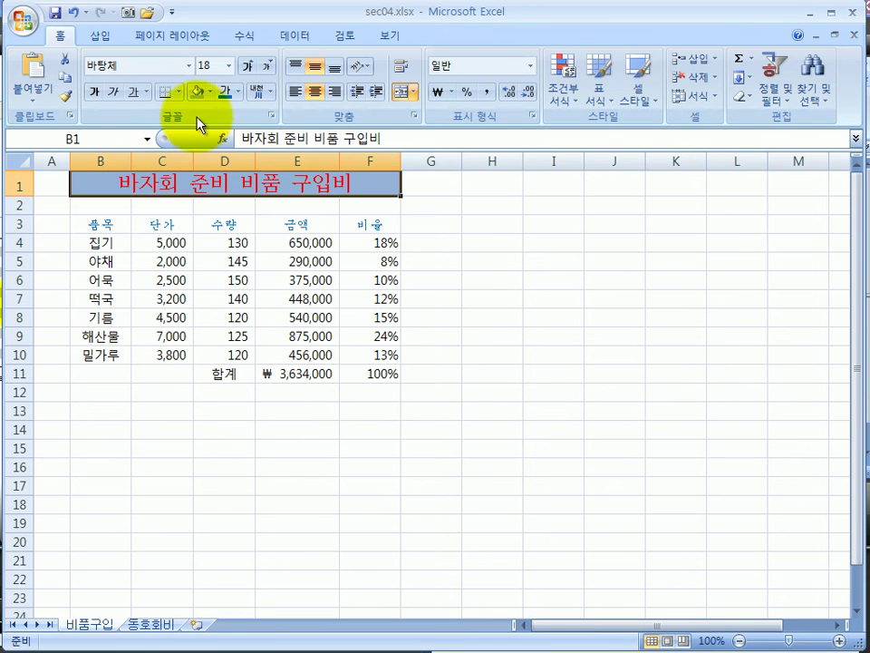
Change the title cell's background to dark orange through the cell formatting settings.
{"action": "right_click", "coordinate": [217, 184]}
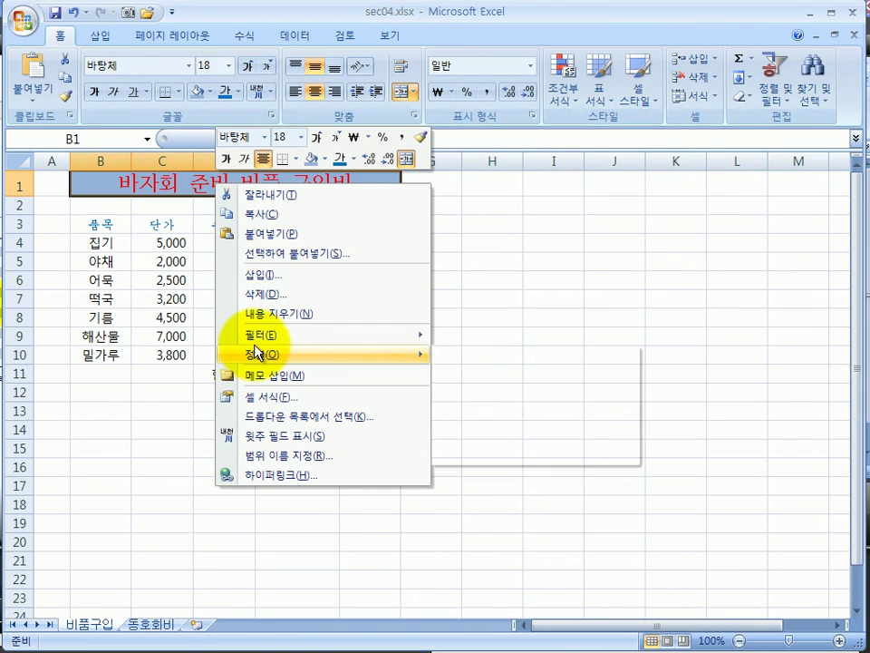
{"action": "left_click", "coordinate": [268, 402]}
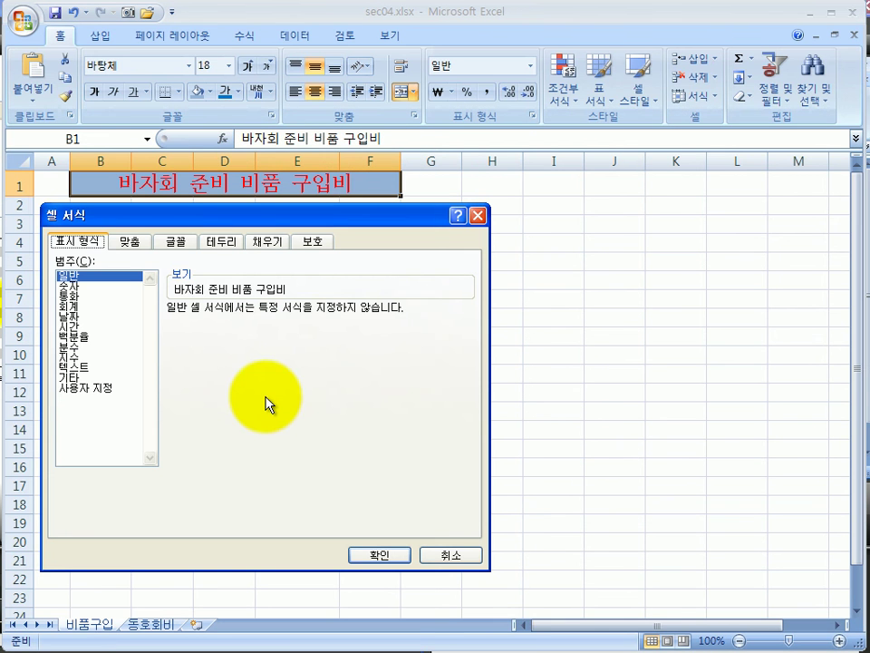
{"action": "left_click", "coordinate": [263, 243]}
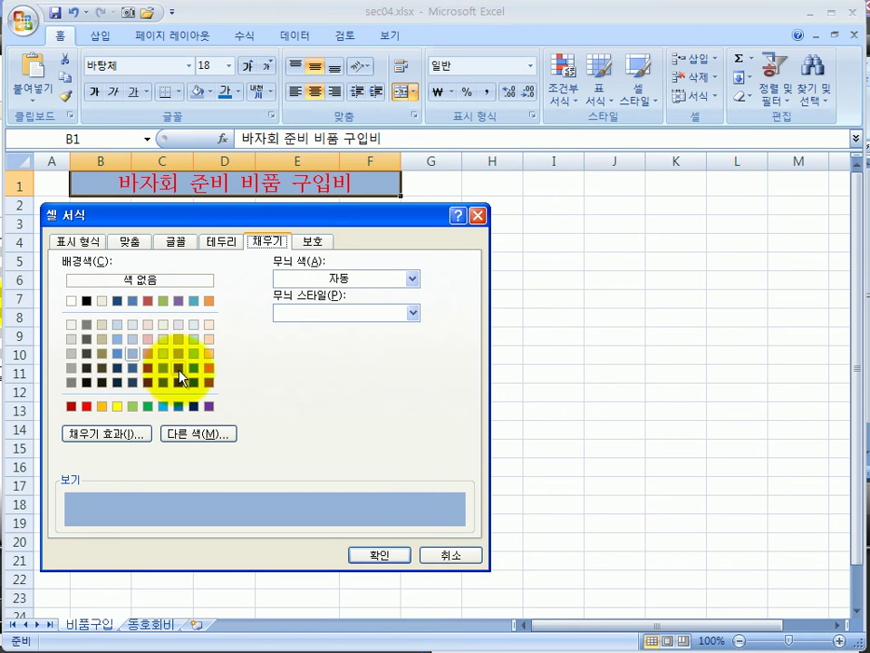
{"action": "left_click", "coordinate": [209, 368]}
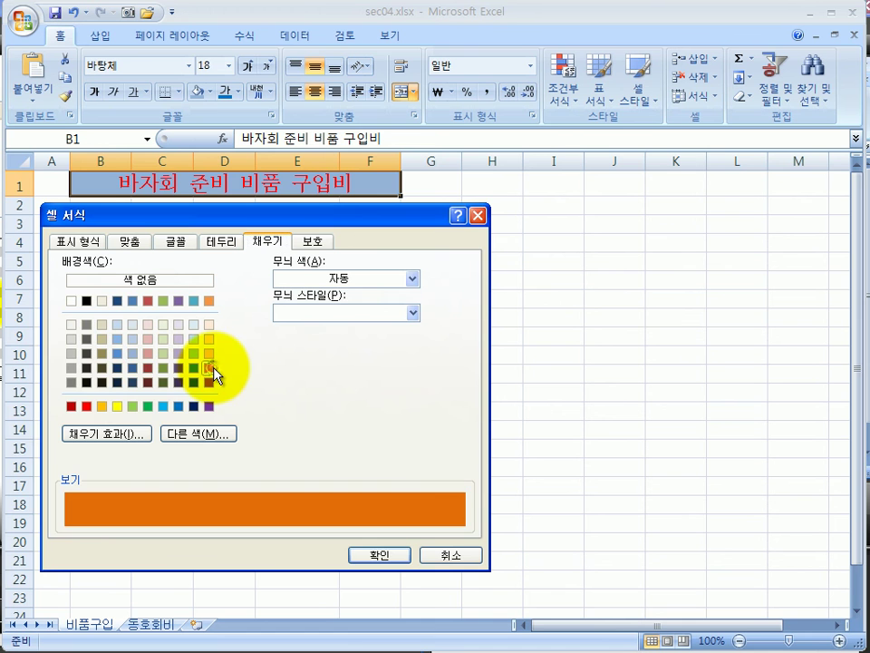
{"action": "left_click", "coordinate": [384, 555]}
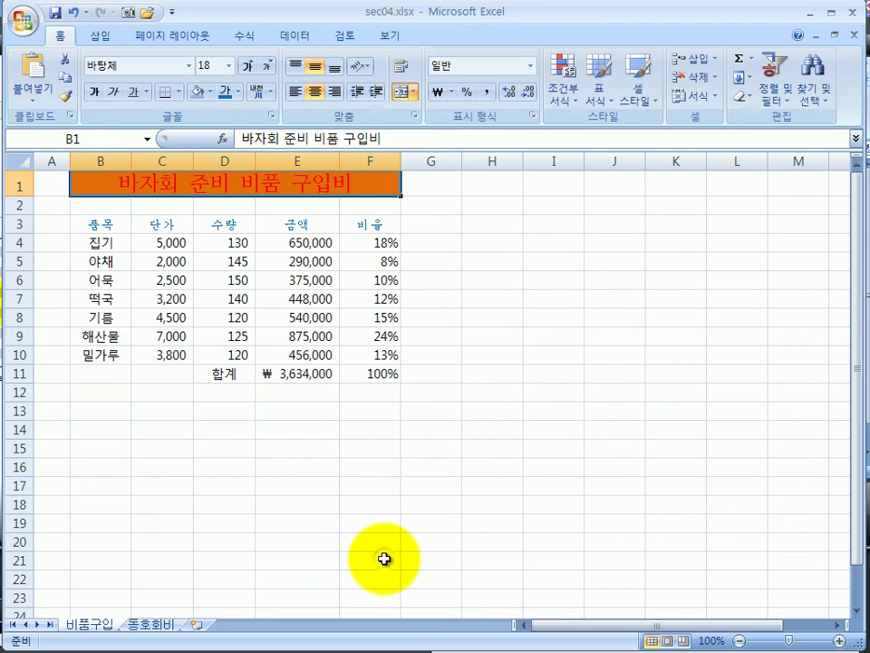
{"action": "left_click", "coordinate": [450, 216]}
Fill the merged title cell B1:F1 with a light purple theme colour.
{"action": "left_click", "coordinate": [138, 188]}
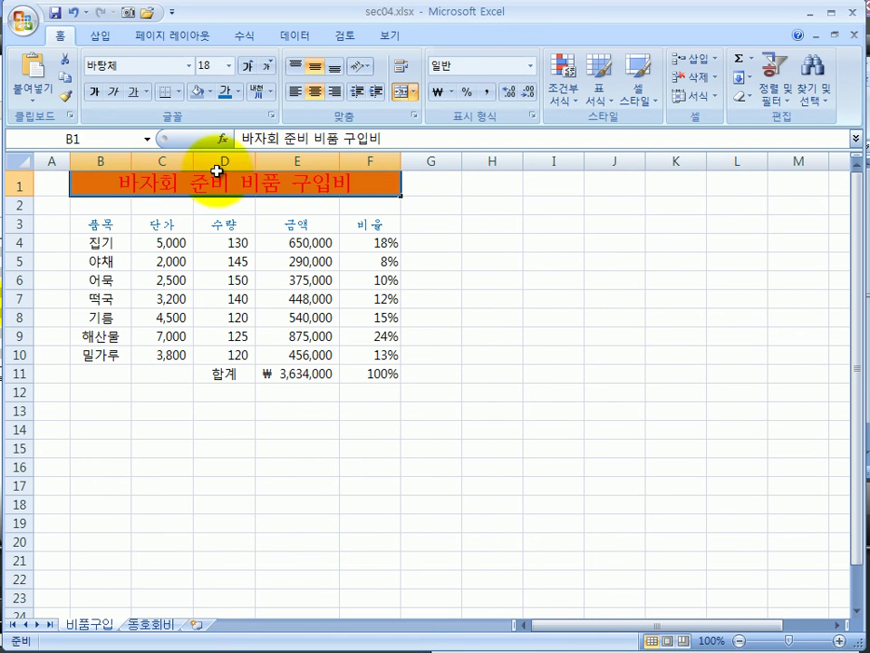
{"action": "left_click", "coordinate": [210, 92]}
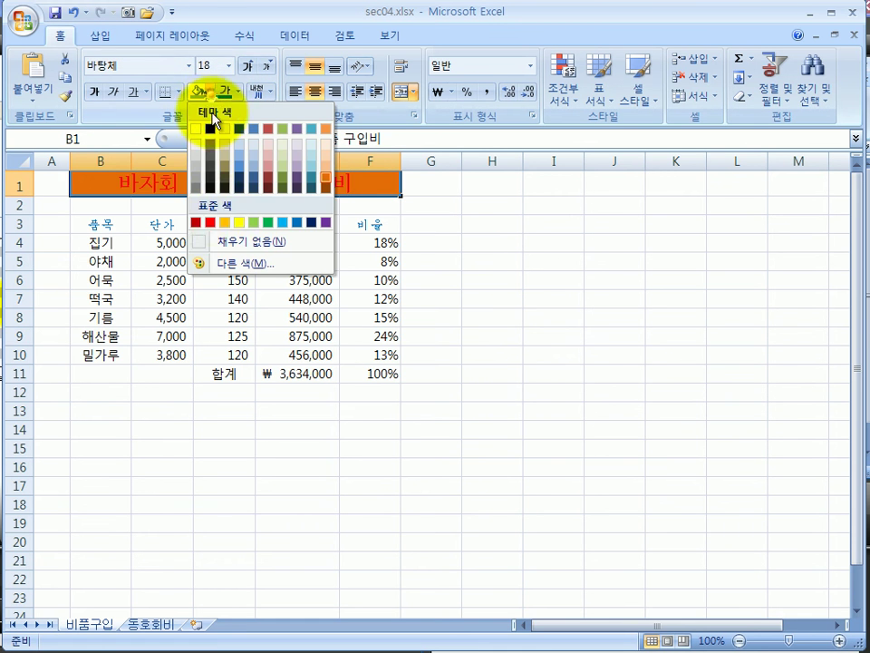
{"action": "left_click", "coordinate": [297, 176]}
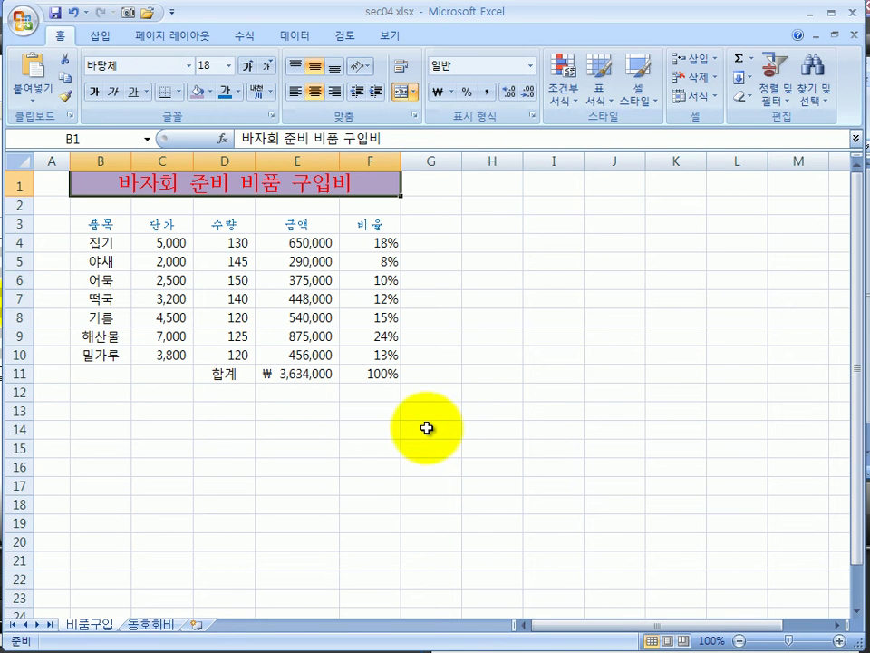
Apply all borders to the table range B3:F10.
{"action": "left_click", "coordinate": [93, 224]}
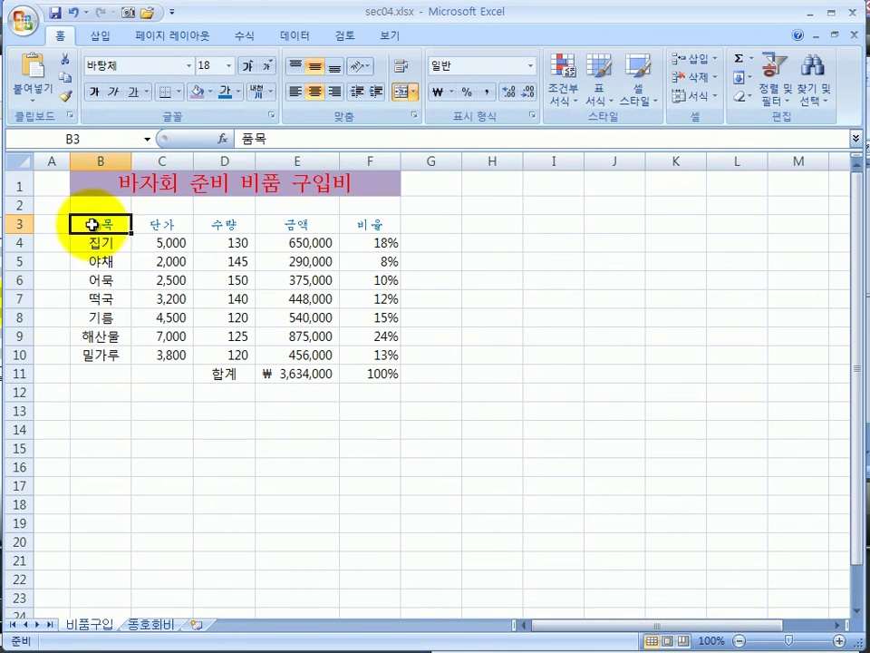
{"action": "left_click_drag", "start_coordinate": [93, 224], "coordinate": [375, 356]}
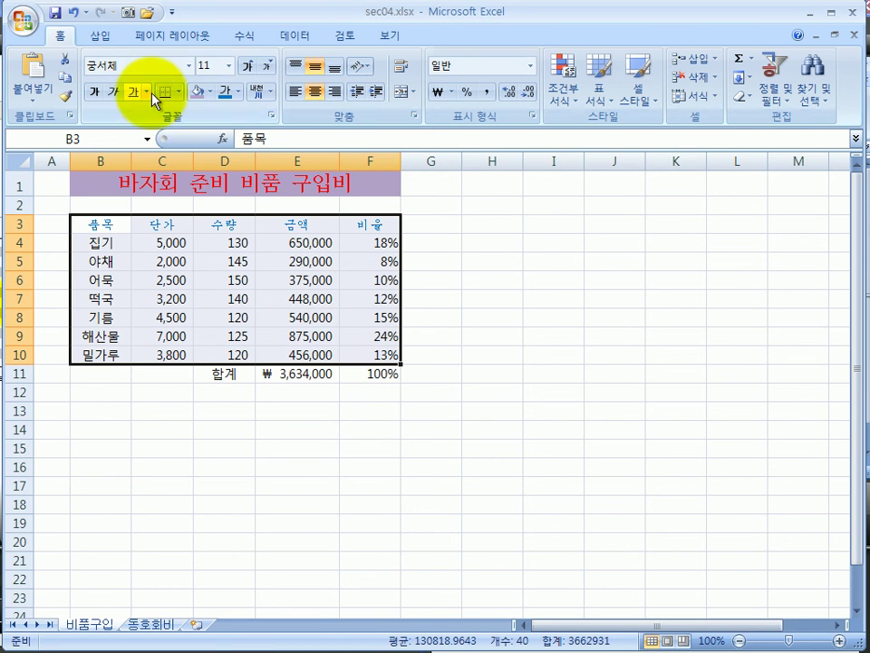
{"action": "left_click", "coordinate": [179, 92]}
{"action": "left_click", "coordinate": [179, 93]}
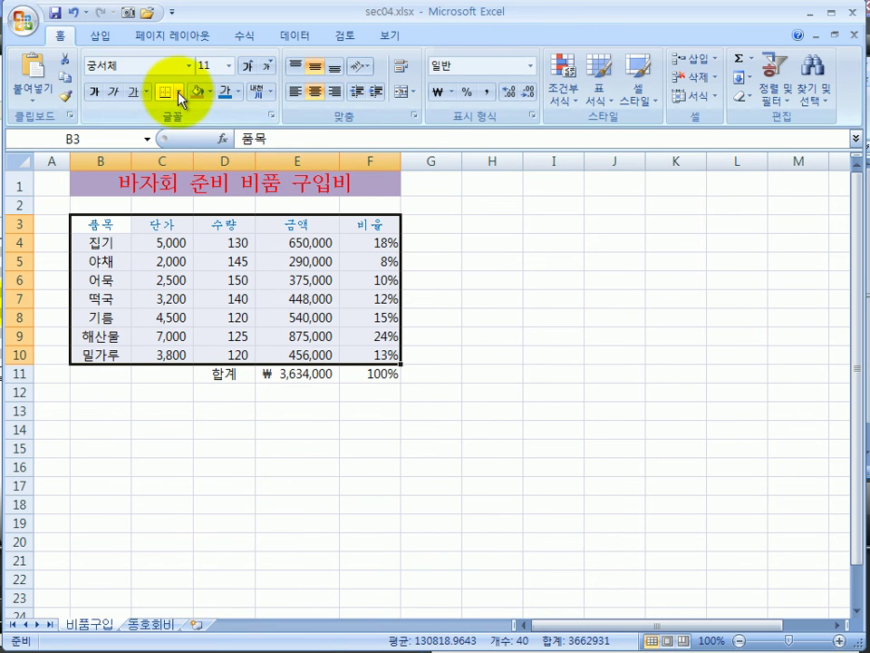
{"action": "left_click", "coordinate": [180, 92]}
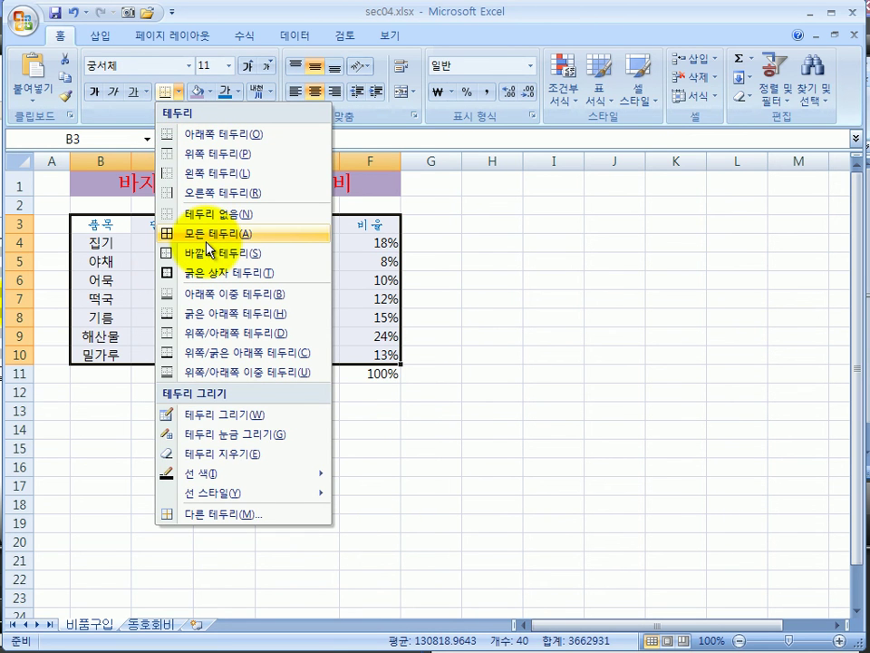
{"action": "left_click", "coordinate": [209, 236]}
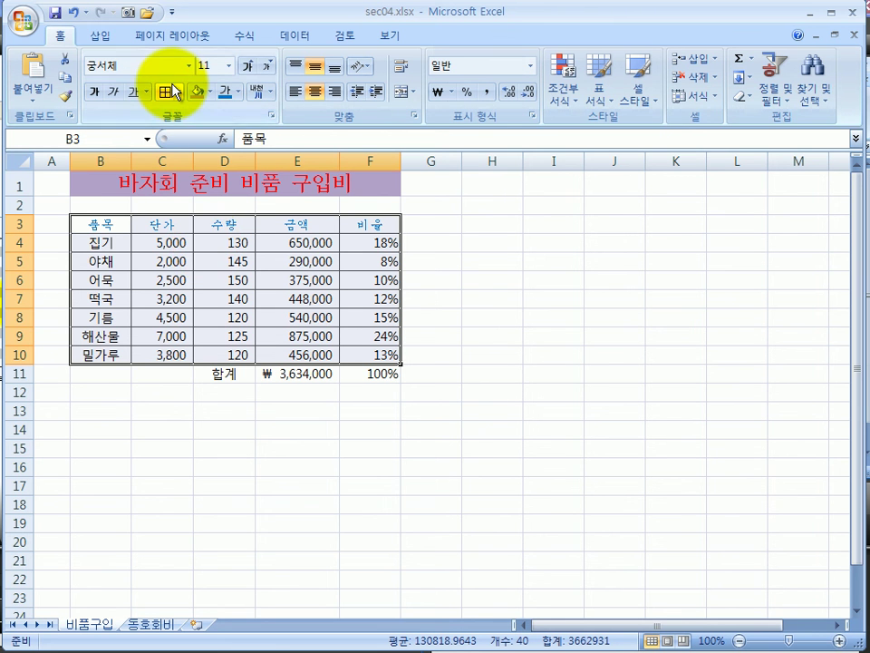
{"action": "right_click", "coordinate": [182, 235]}
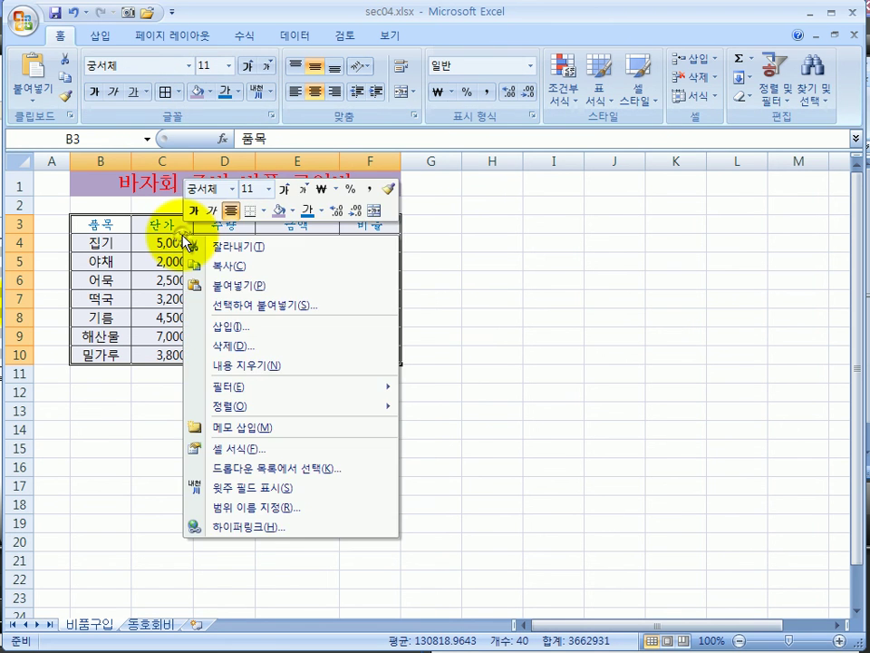
{"action": "left_click", "coordinate": [269, 450]}
{"action": "left_click_drag", "start_coordinate": [281, 268], "coordinate": [344, 221]}
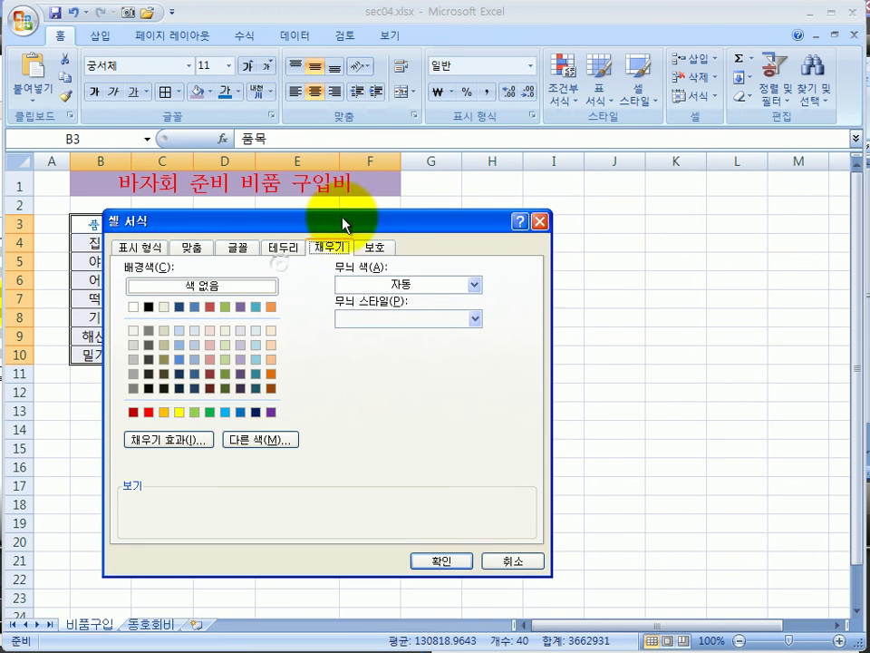
{"action": "left_click", "coordinate": [287, 251]}
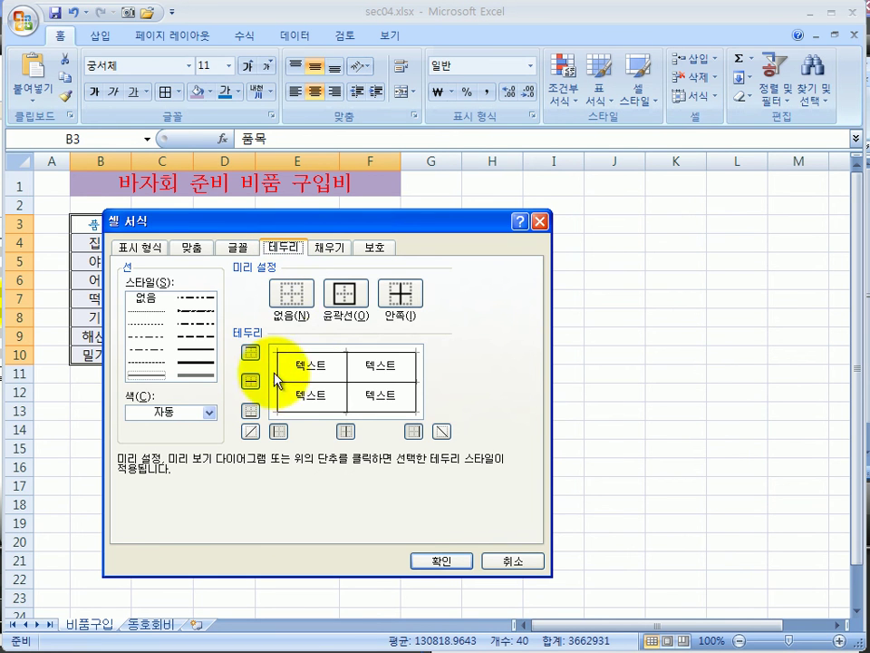
{"action": "left_click", "coordinate": [513, 562]}
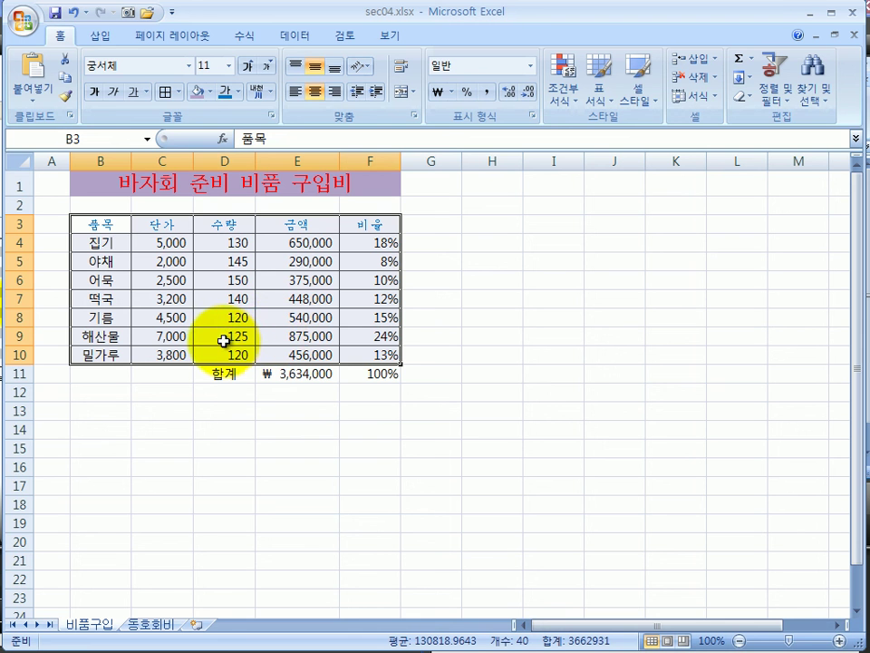
Set the border line colour to standard yellow and apply all borders to the table range B3:F10.
{"action": "left_click", "coordinate": [178, 93]}
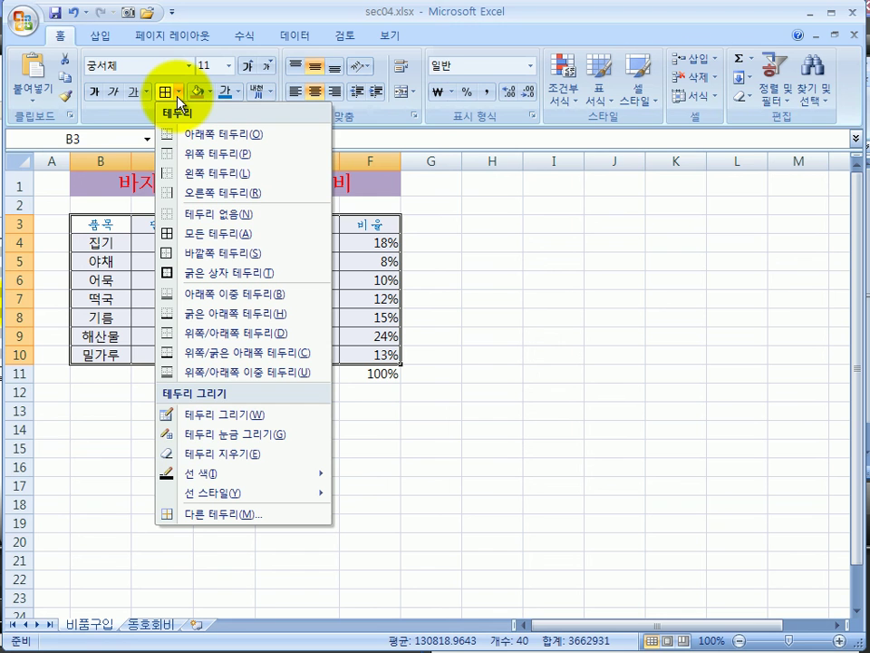
{"action": "mouse_move", "coordinate": [183, 466]}
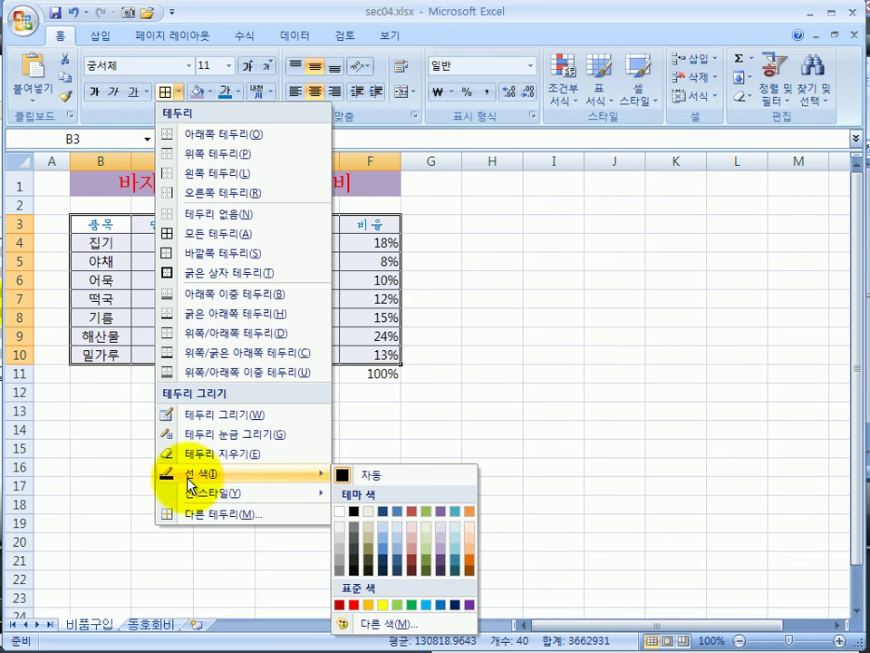
{"action": "left_click", "coordinate": [382, 606]}
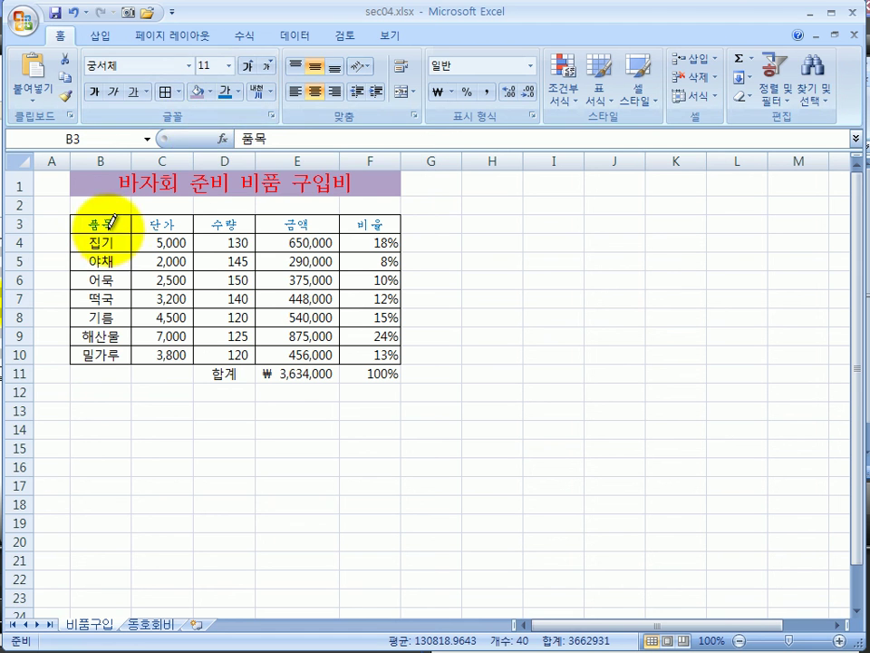
{"action": "left_click", "coordinate": [177, 92]}
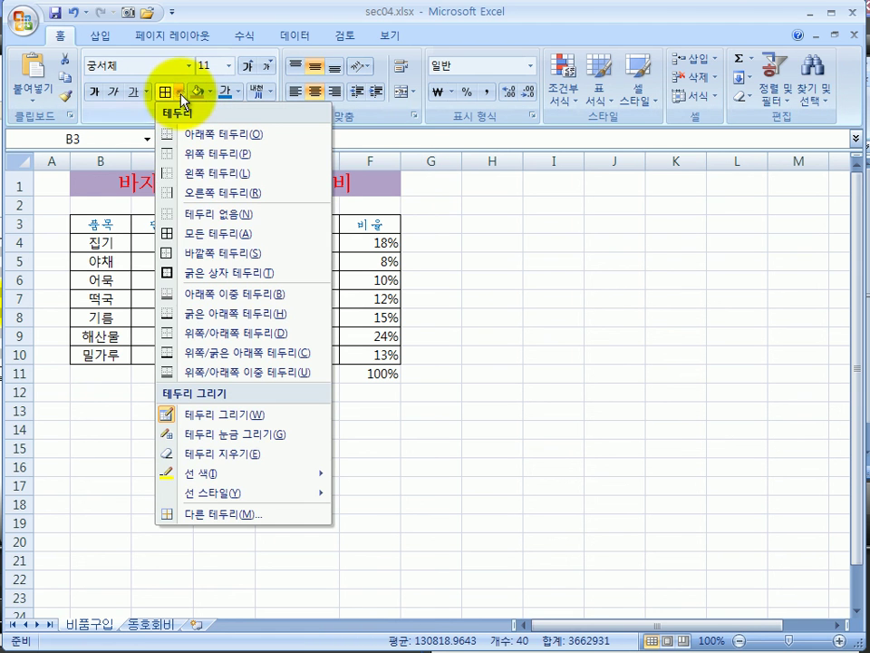
{"action": "left_click", "coordinate": [204, 235]}
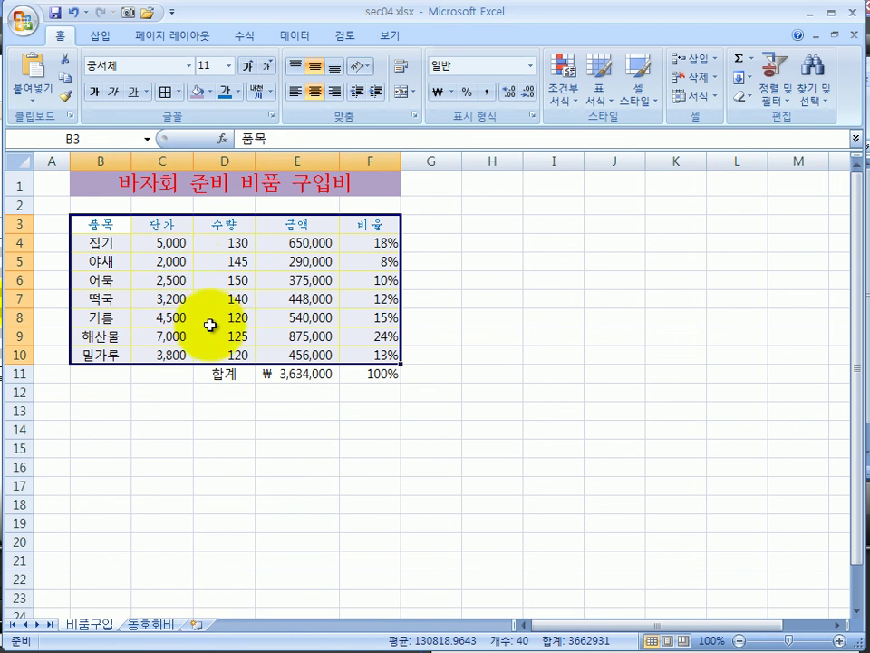
{"action": "left_click", "coordinate": [98, 223]}
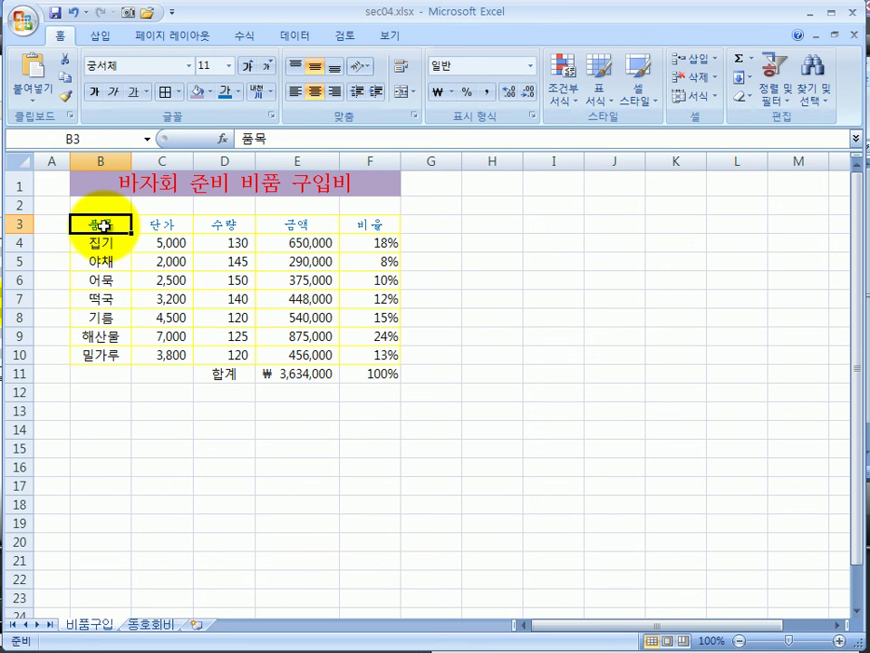
Recolour all borders of the table range B3:F10 with the dark blue theme colour.
{"action": "left_click_drag", "start_coordinate": [103, 225], "coordinate": [385, 352]}
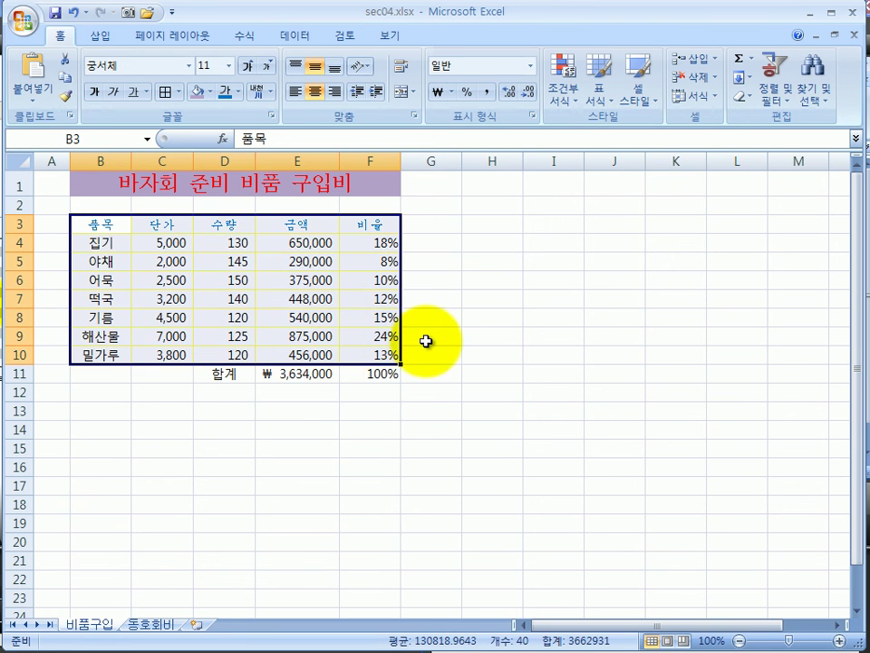
{"action": "left_click", "coordinate": [426, 341]}
{"action": "left_click_drag", "start_coordinate": [102, 227], "coordinate": [362, 350]}
{"action": "left_click", "coordinate": [178, 91]}
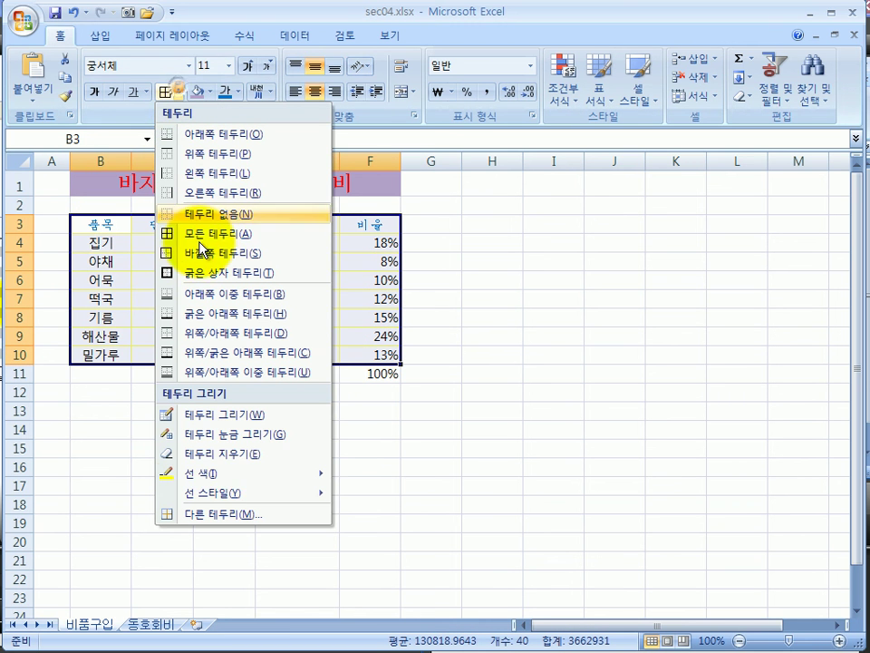
{"action": "mouse_move", "coordinate": [291, 476]}
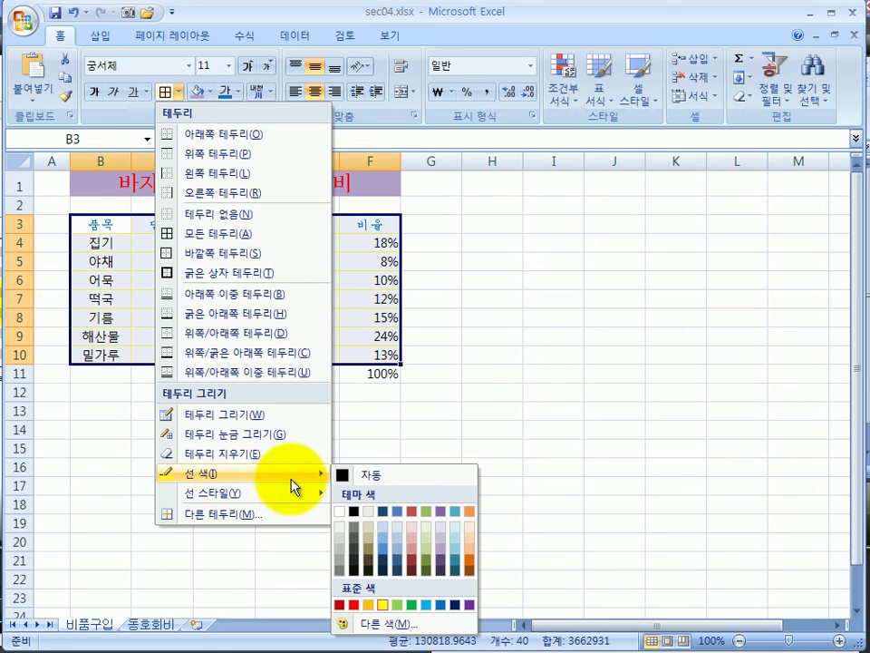
{"action": "left_click", "coordinate": [384, 511]}
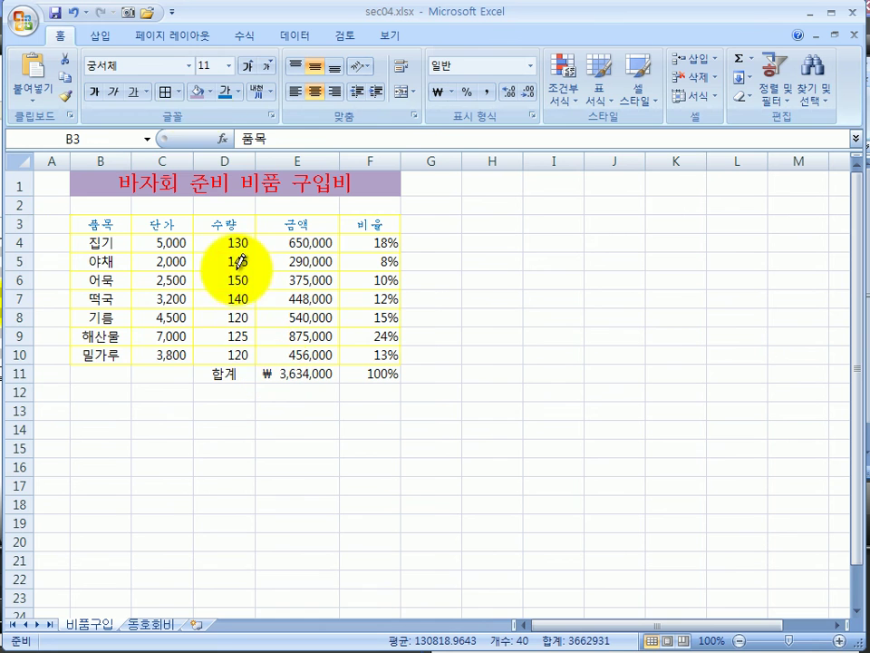
{"action": "left_click", "coordinate": [166, 94]}
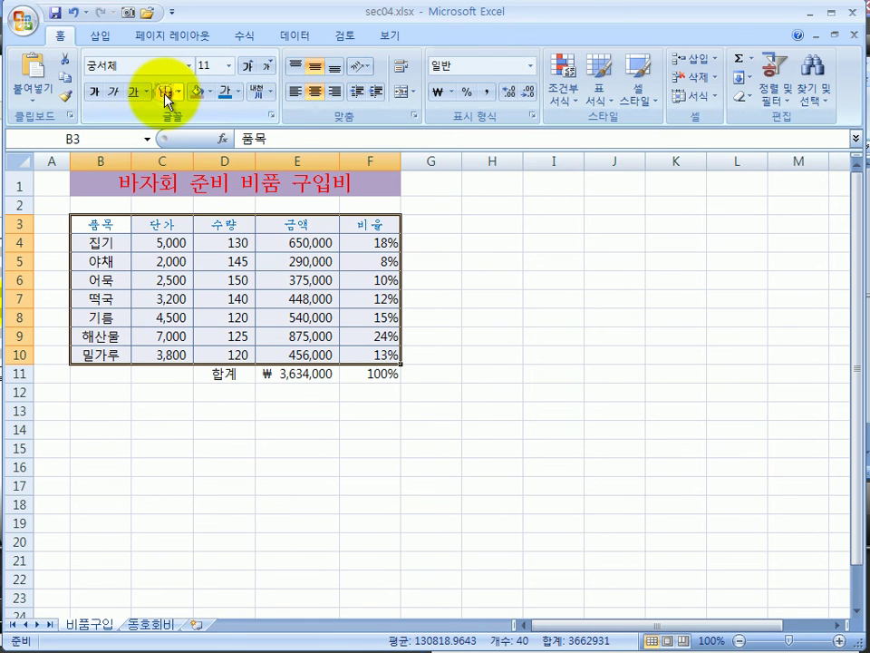
{"action": "left_click", "coordinate": [209, 310]}
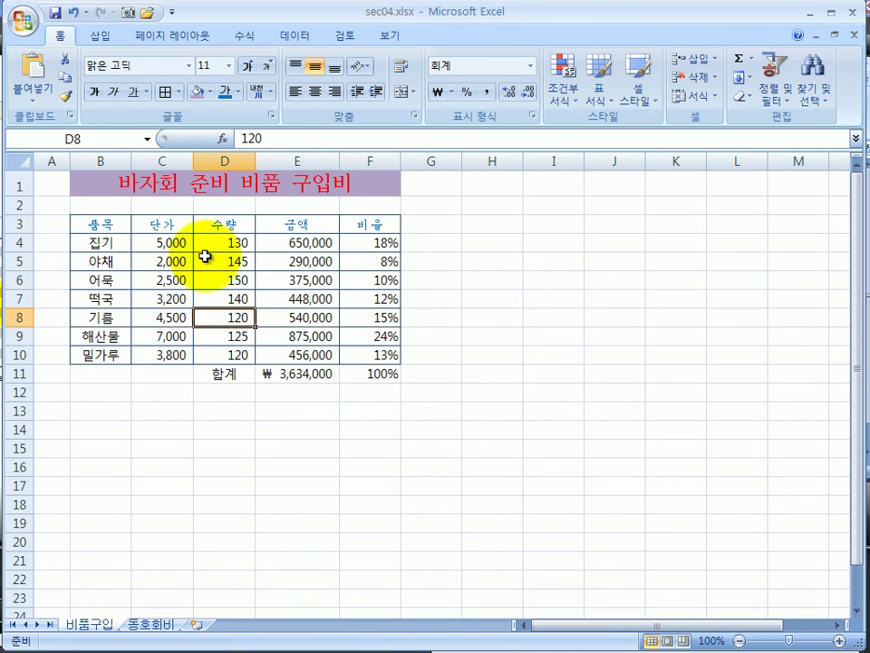